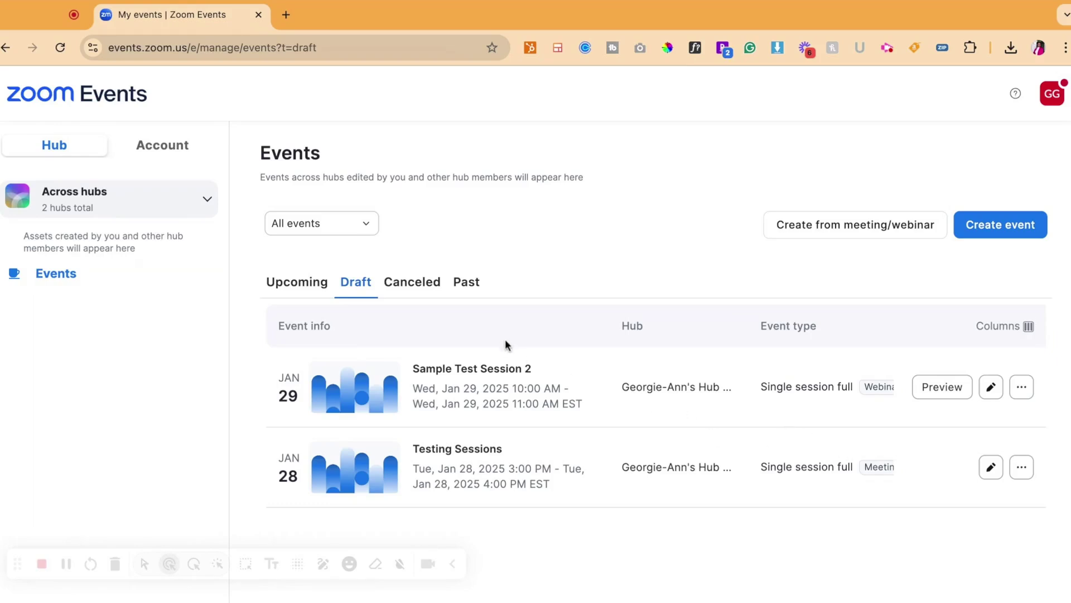
Open the draft event Testing Sessions for editing and go to its Post event settings.
{"action": "left_click", "coordinate": [291, 292]}
{"action": "left_click", "coordinate": [350, 286]}
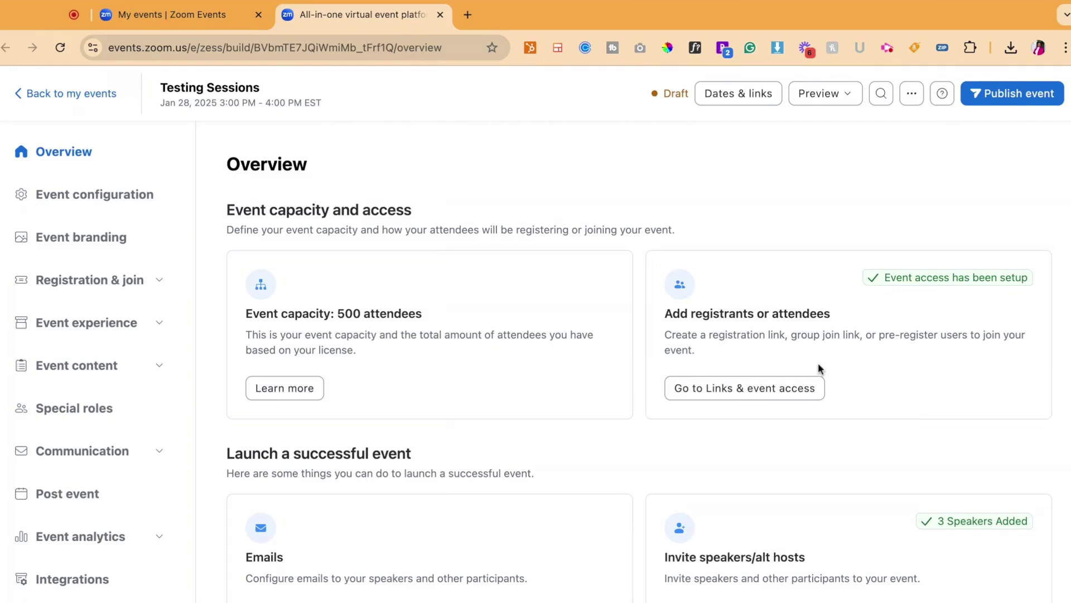
{"action": "scroll", "coordinate": [780, 428], "scroll_direction": "down", "scroll_amount": 1}
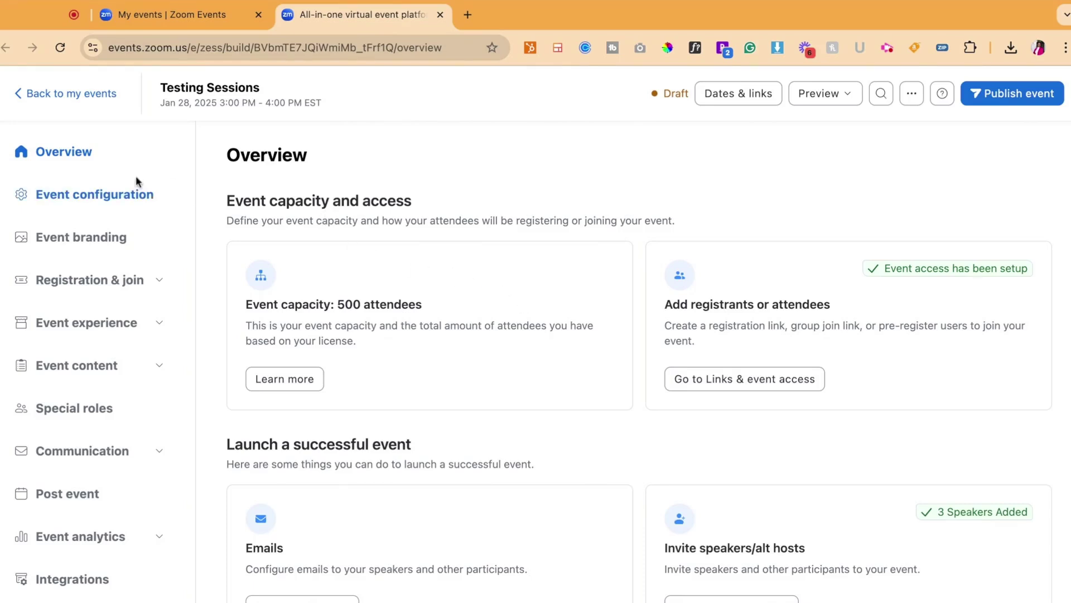
{"action": "scroll", "coordinate": [110, 461], "scroll_direction": "down", "scroll_amount": 1}
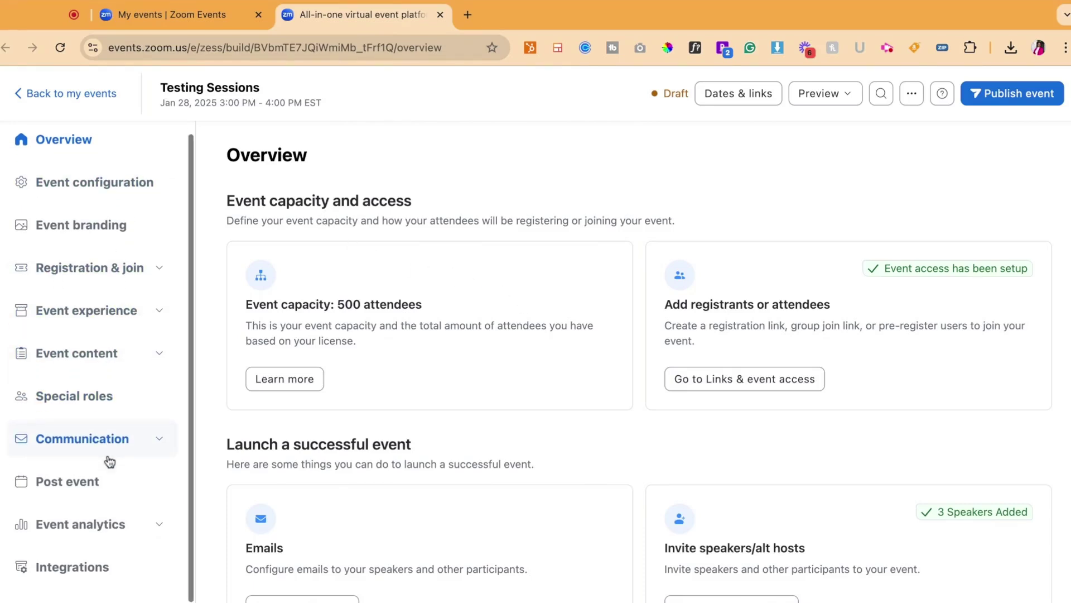
{"action": "left_click", "coordinate": [78, 488]}
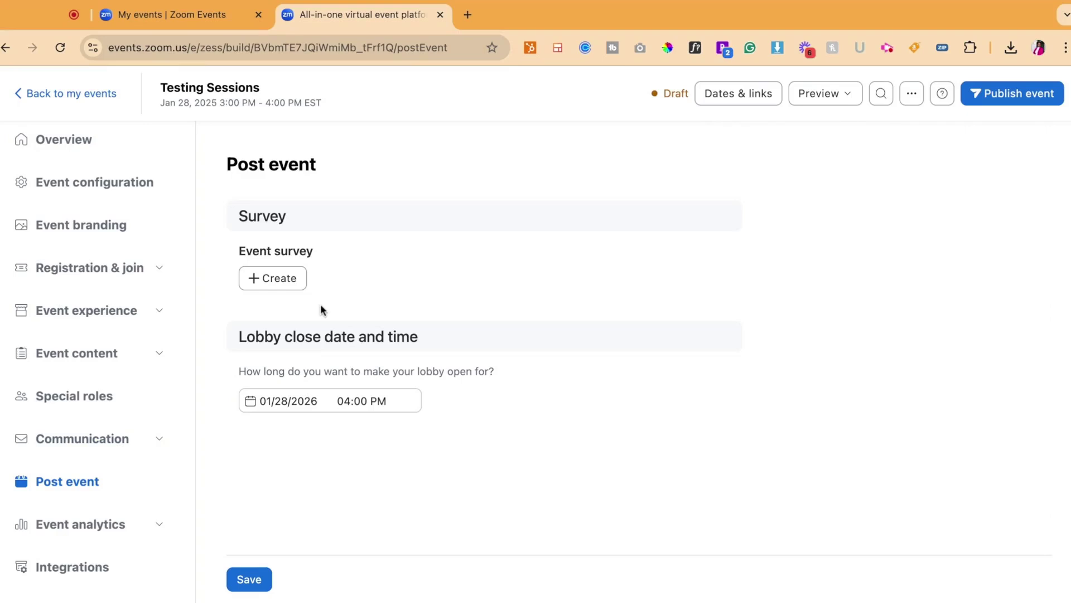
Create a new event survey and add a first question, inserting "Question here" before the default question title.
{"action": "left_click", "coordinate": [266, 281]}
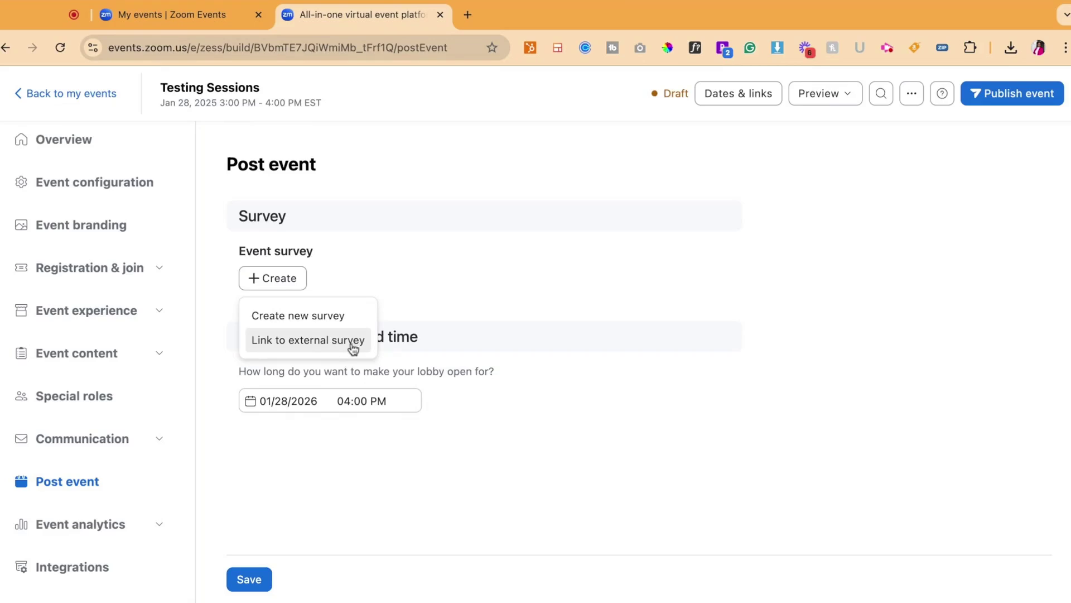
{"action": "left_click", "coordinate": [338, 316]}
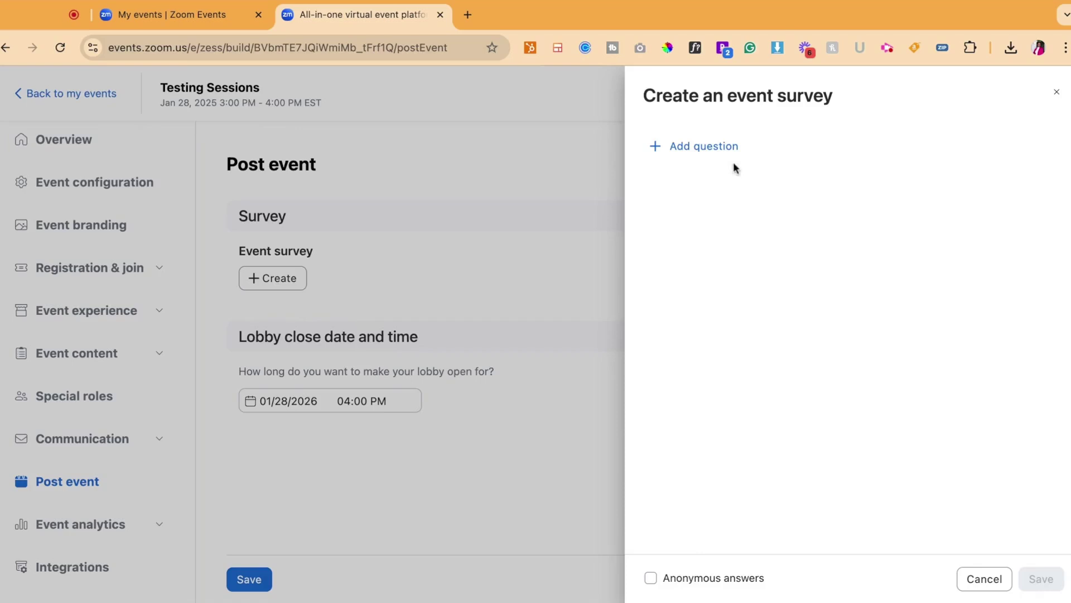
{"action": "left_click", "coordinate": [722, 148]}
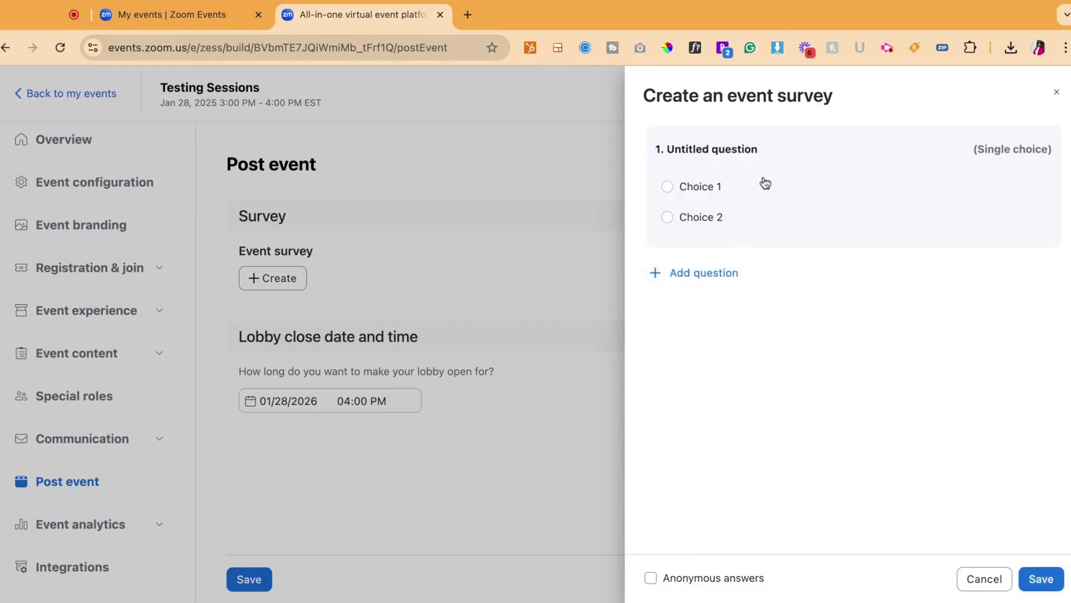
{"action": "left_click", "coordinate": [754, 164]}
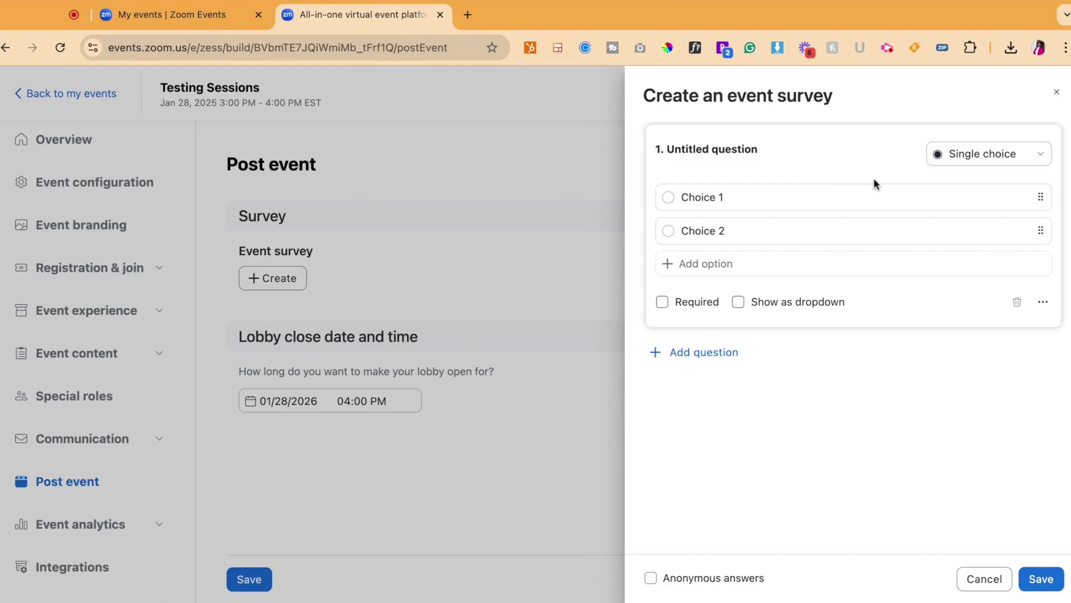
{"action": "left_click", "coordinate": [792, 154]}
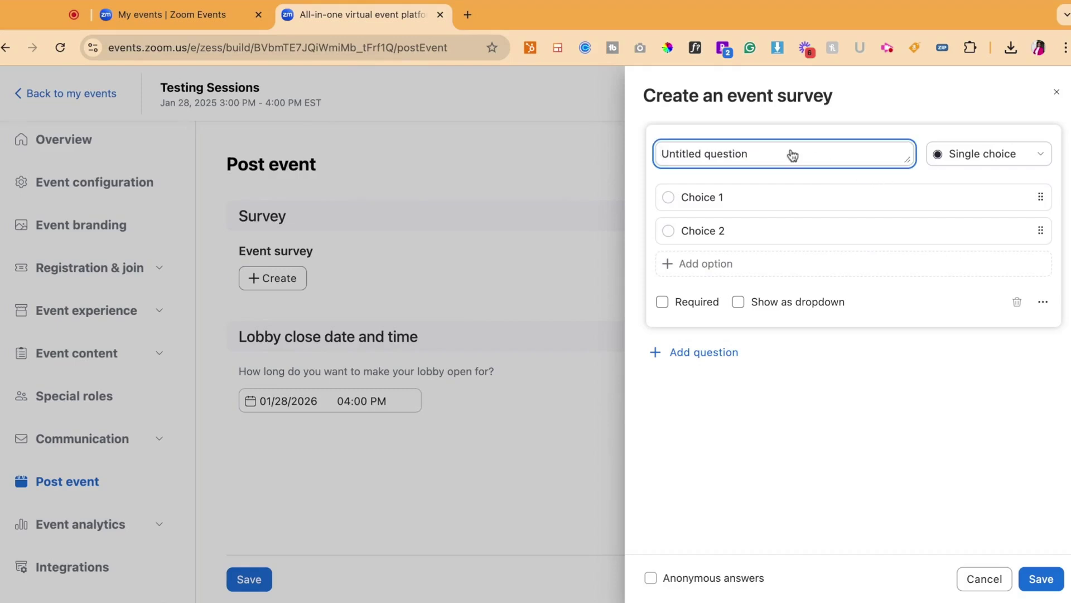
{"action": "type", "text": "Question h"}
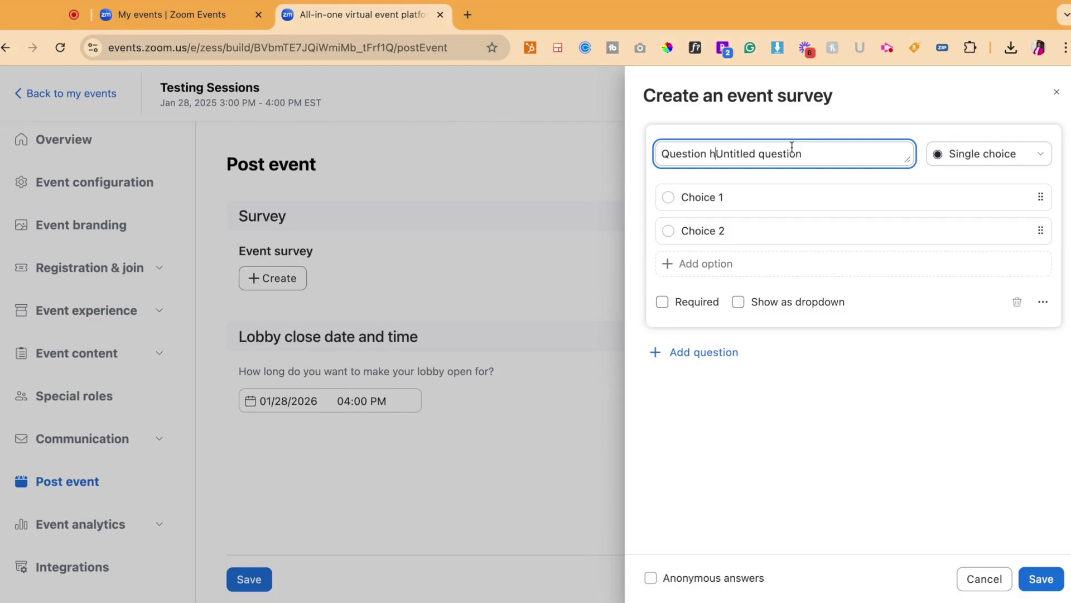
{"action": "type", "text": "ere"}
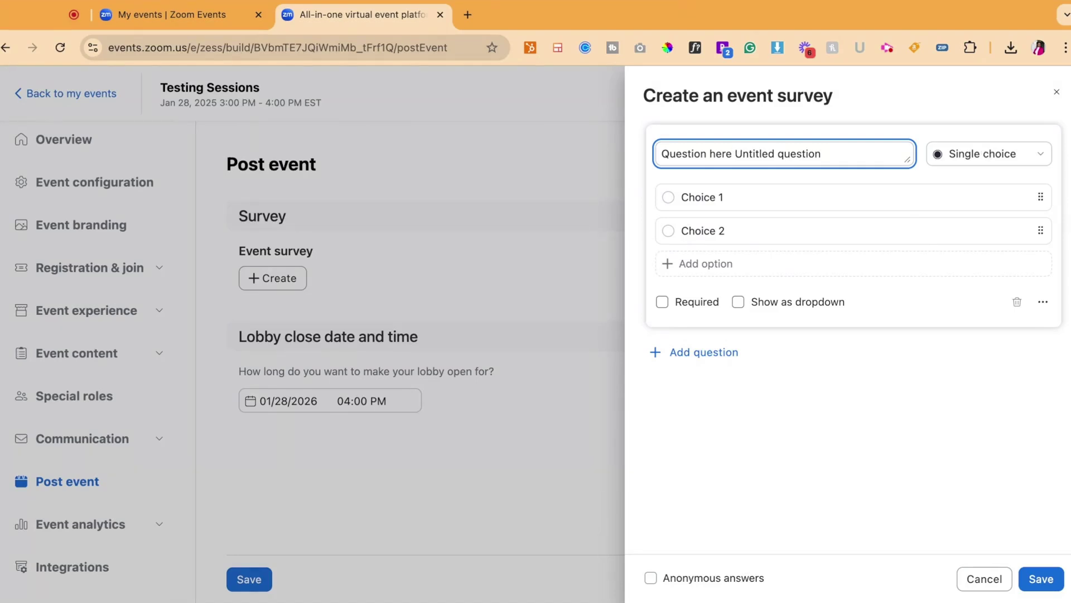
Change the first question to a rating scale scored from 0 to 5 and mark it as required.
{"action": "left_click", "coordinate": [985, 155]}
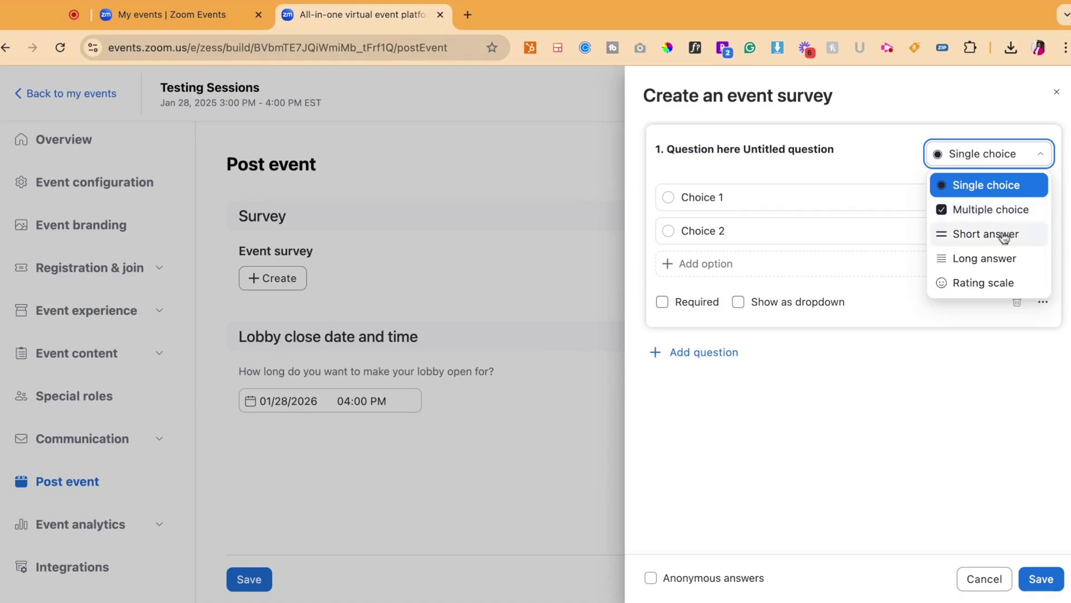
{"action": "left_click", "coordinate": [997, 284]}
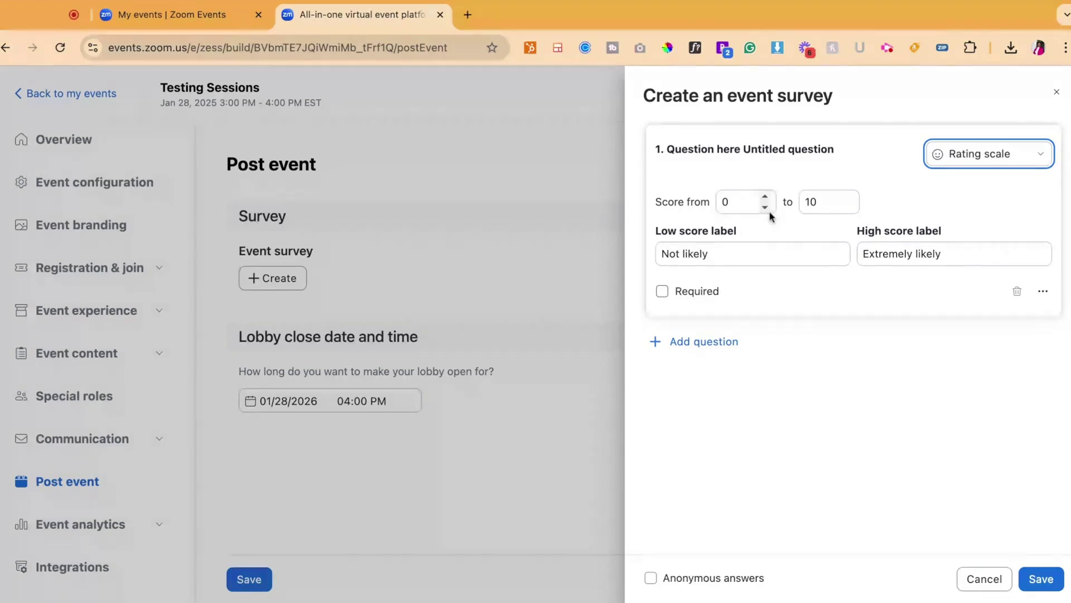
{"action": "left_click", "coordinate": [841, 200]}
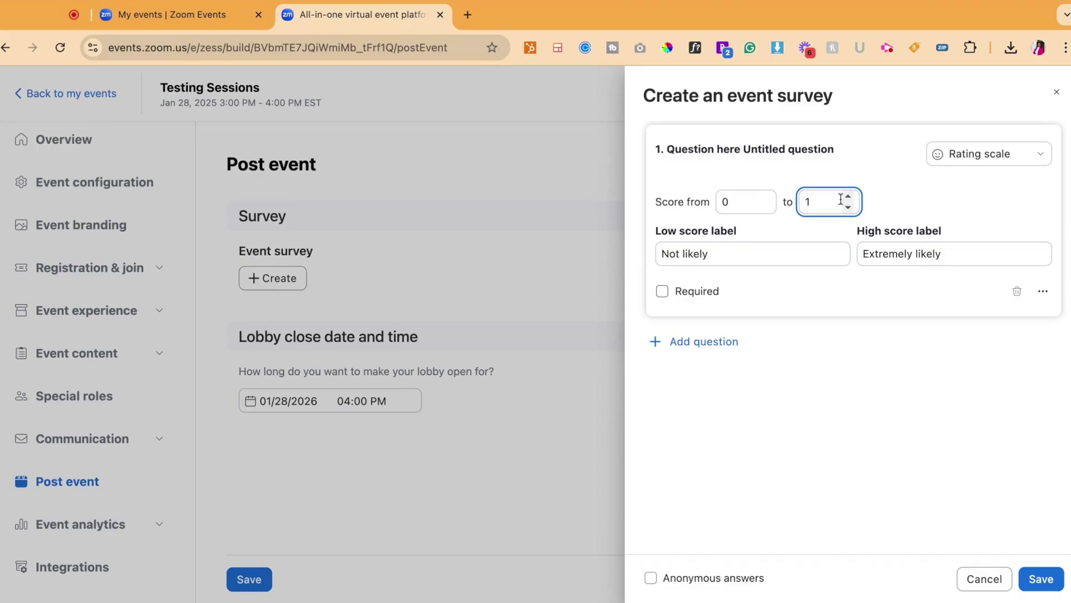
{"action": "left_click", "coordinate": [754, 244]}
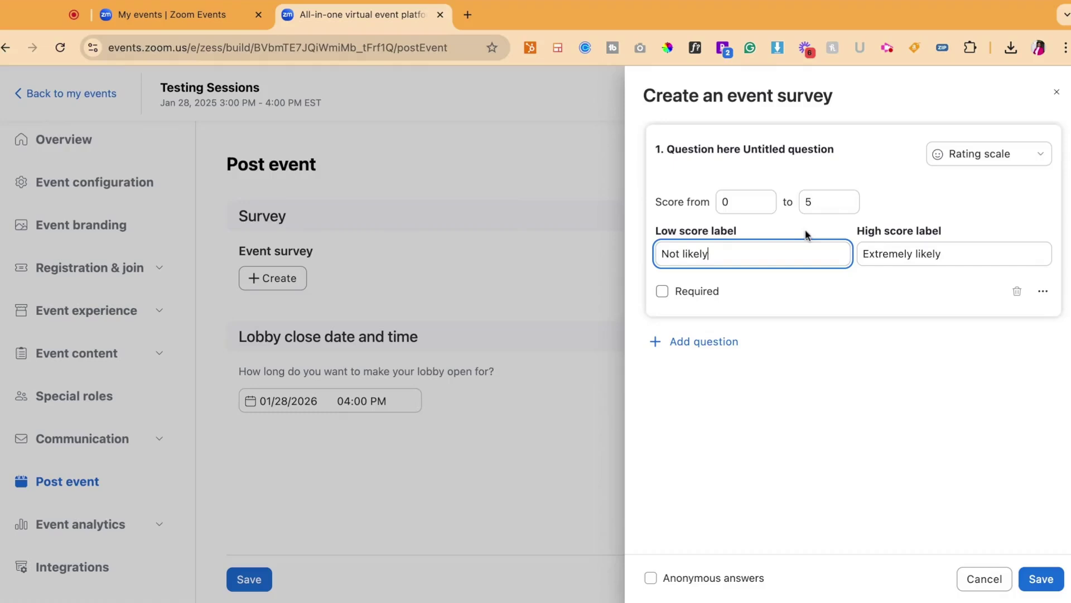
{"action": "left_click", "coordinate": [663, 294]}
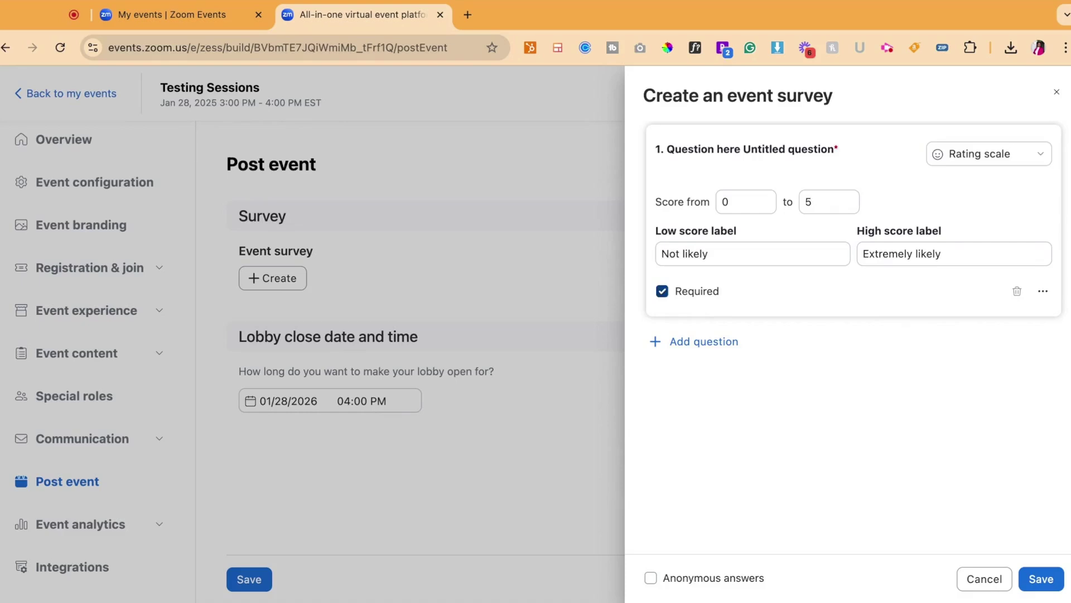
{"action": "left_click", "coordinate": [663, 293]}
{"action": "left_click", "coordinate": [663, 292]}
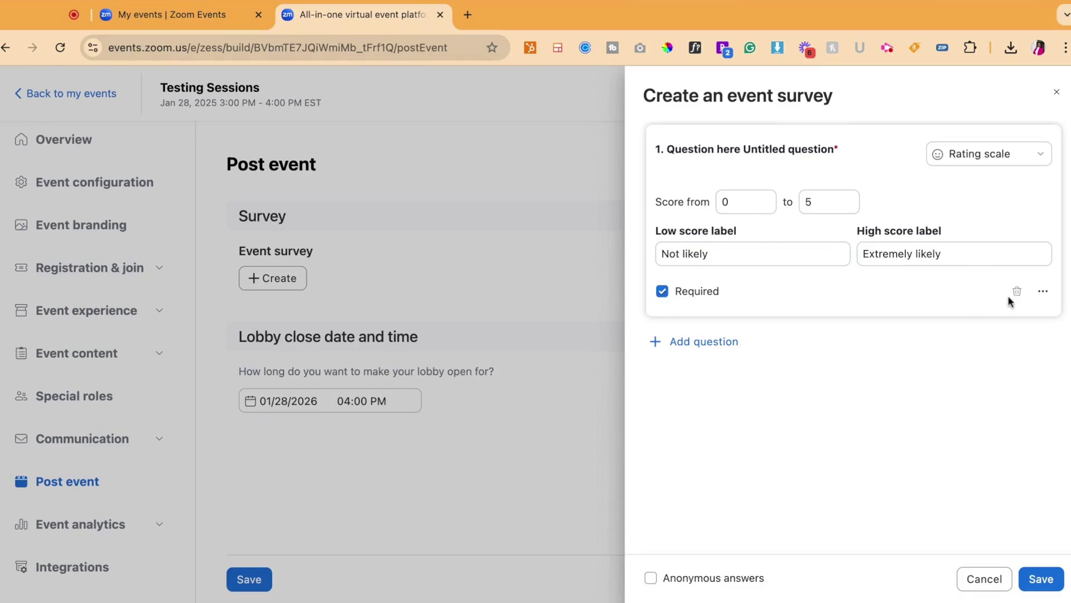
Duplicate the rating scale question and title the copy "Rename question".
{"action": "left_click", "coordinate": [1043, 291]}
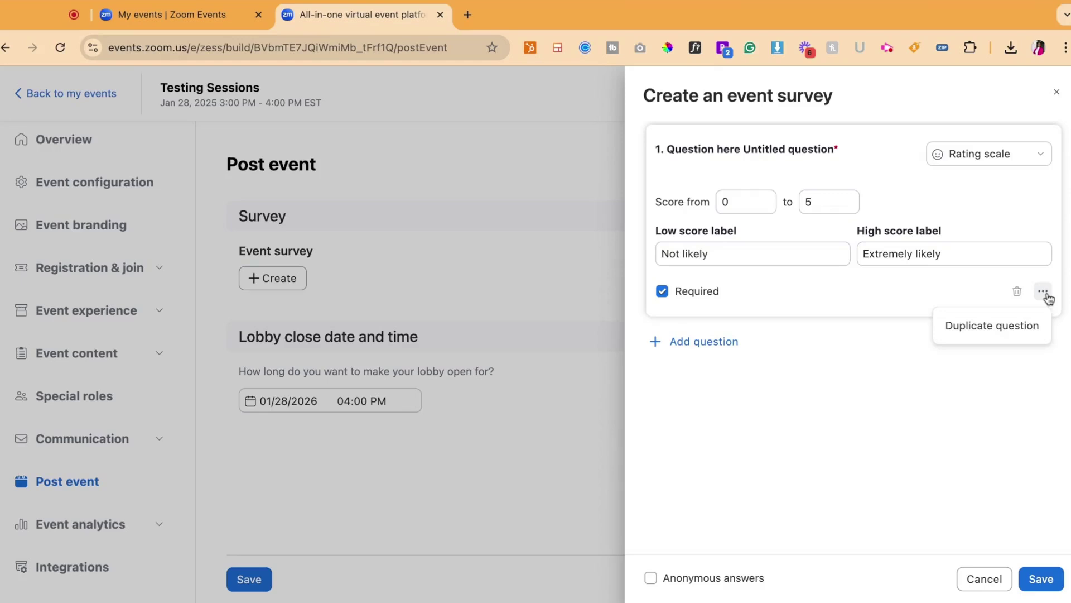
{"action": "left_click", "coordinate": [1019, 325]}
{"action": "left_click", "coordinate": [818, 345]}
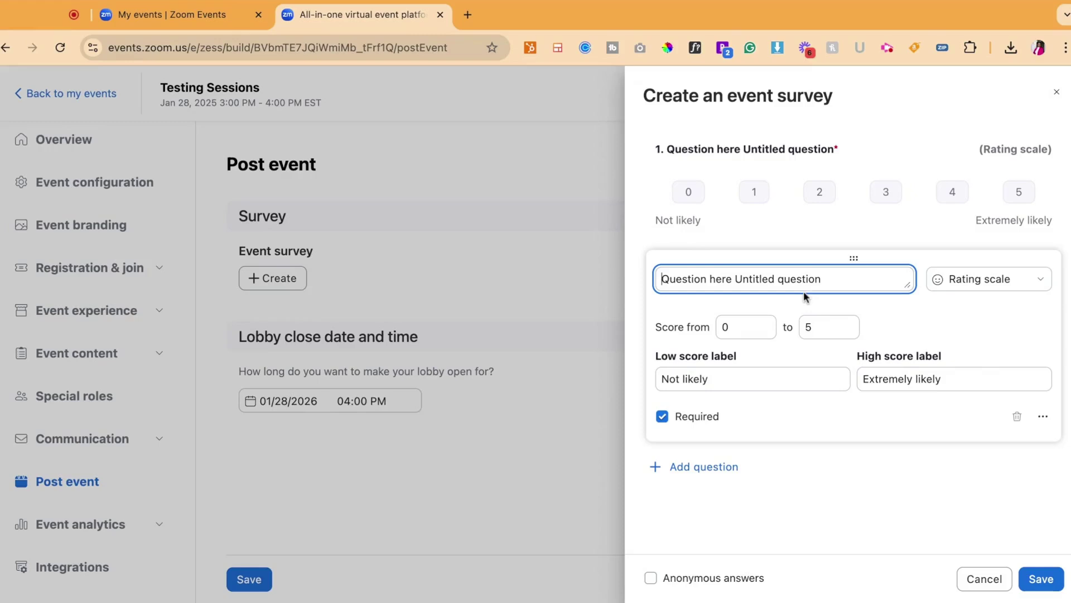
{"action": "triple_click", "coordinate": [708, 273]}
{"action": "type", "text": "R"}
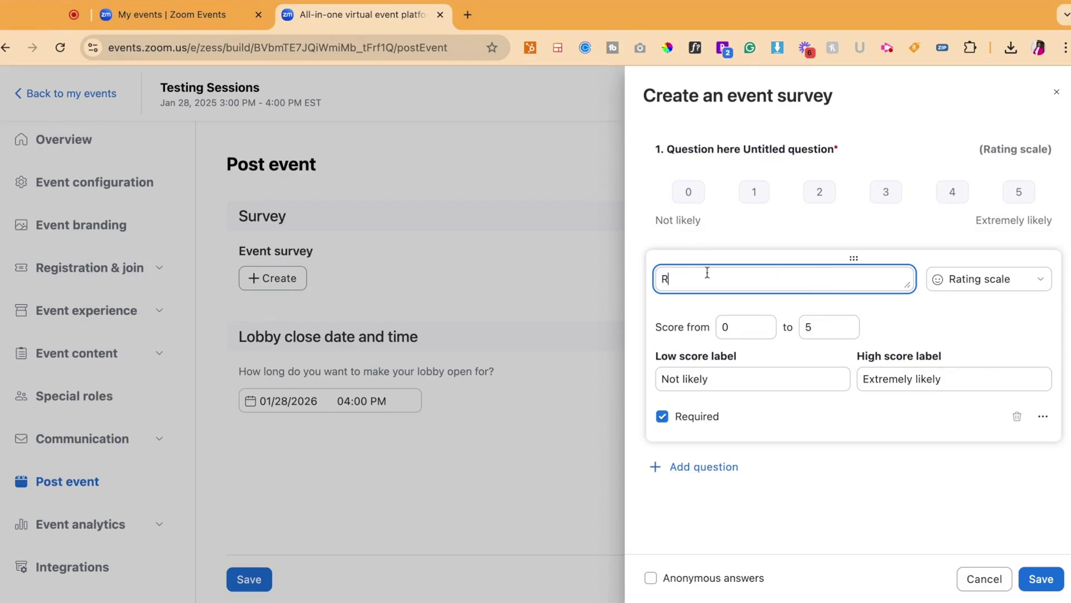
{"action": "type", "text": "ename questo"}
{"action": "key", "text": "BackSpace"}
{"action": "key", "text": "BackSpace"}
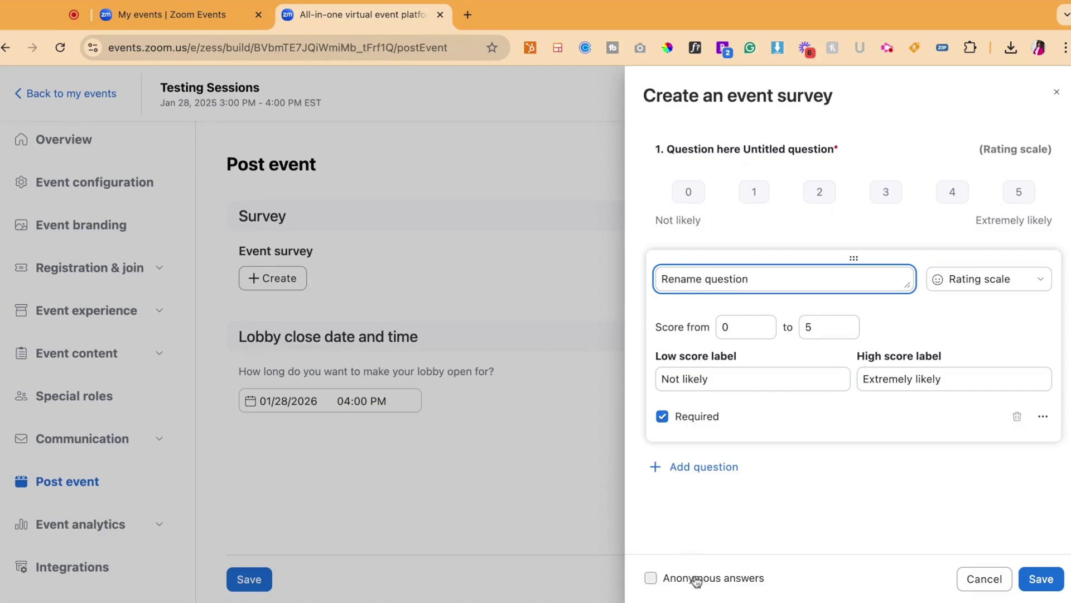
Try the Anonymous answers option for the survey and save the survey.
{"action": "left_click", "coordinate": [661, 579]}
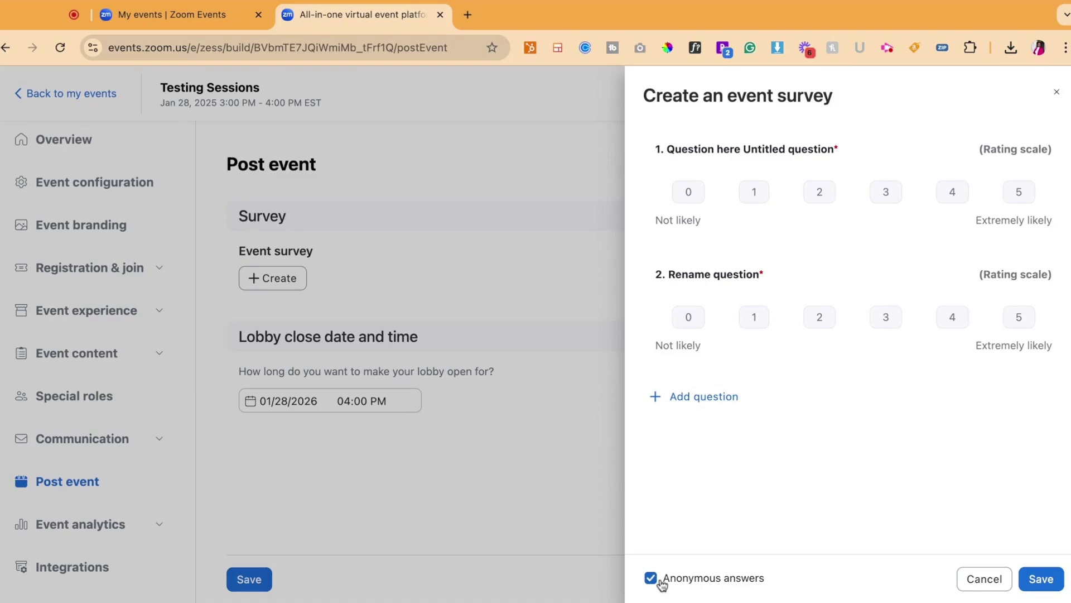
{"action": "left_click", "coordinate": [662, 580]}
{"action": "left_click", "coordinate": [1042, 579]}
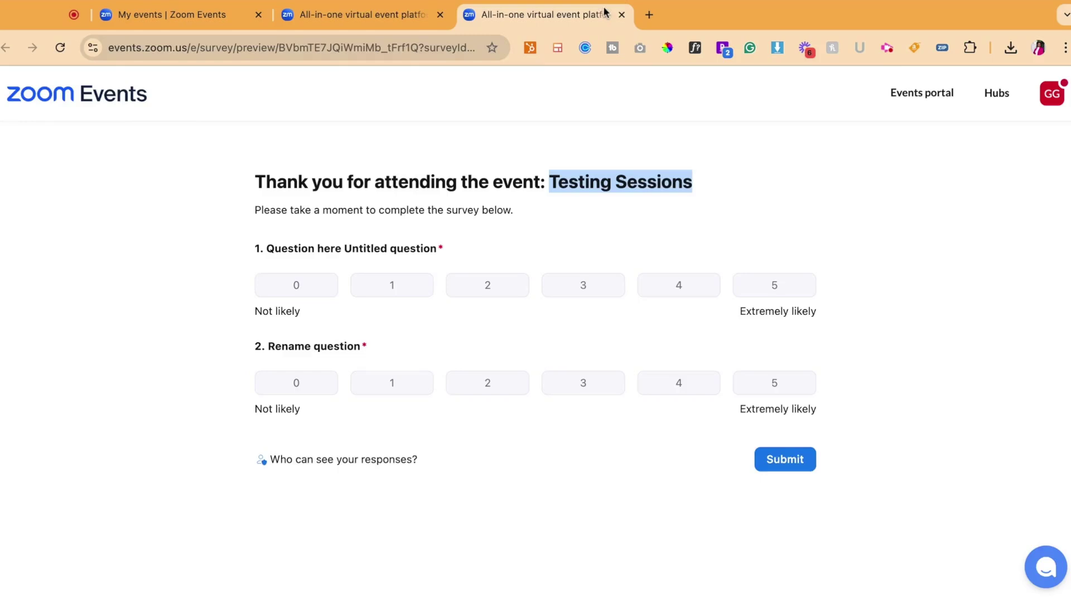
Return from the survey preview to the event editor and open the event's Emails page under Communication.
{"action": "left_click", "coordinate": [392, 15]}
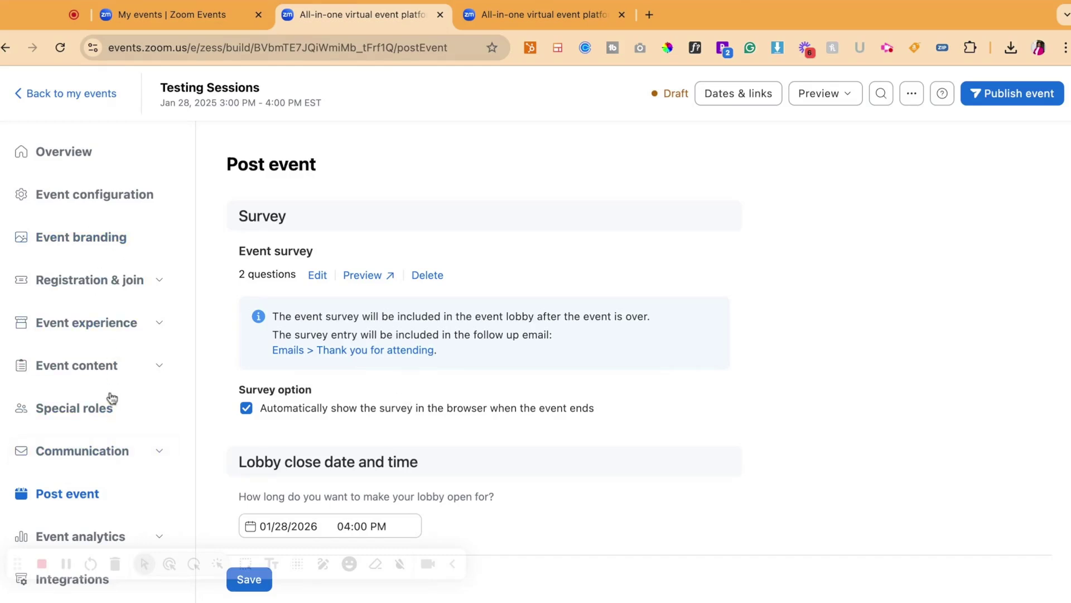
{"action": "scroll", "coordinate": [117, 457], "scroll_direction": "down", "scroll_amount": 1}
{"action": "left_click", "coordinate": [147, 441]}
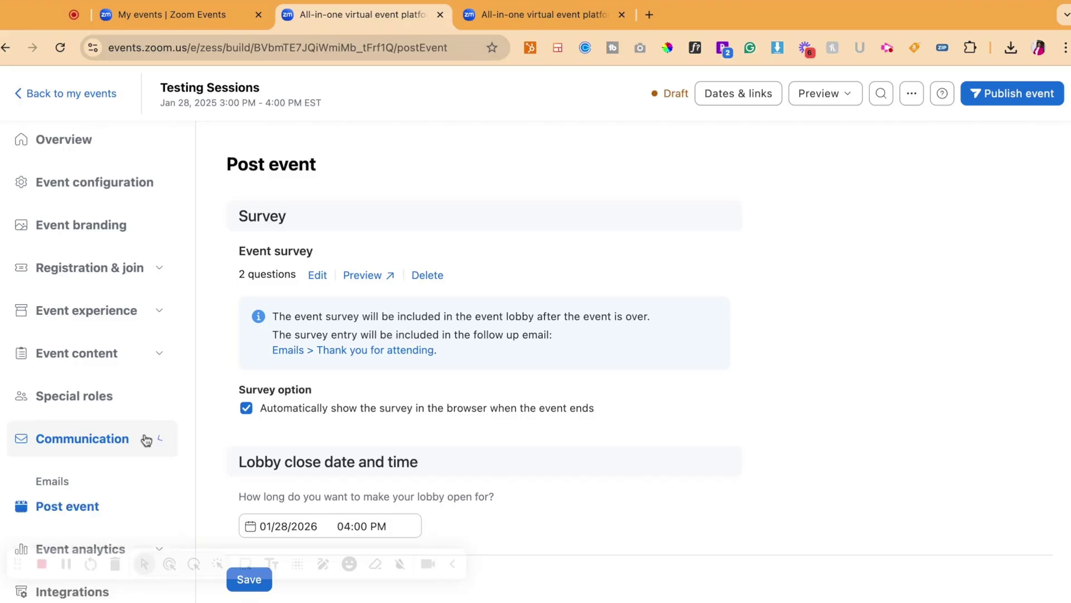
{"action": "scroll", "coordinate": [151, 499], "scroll_direction": "down", "scroll_amount": 3}
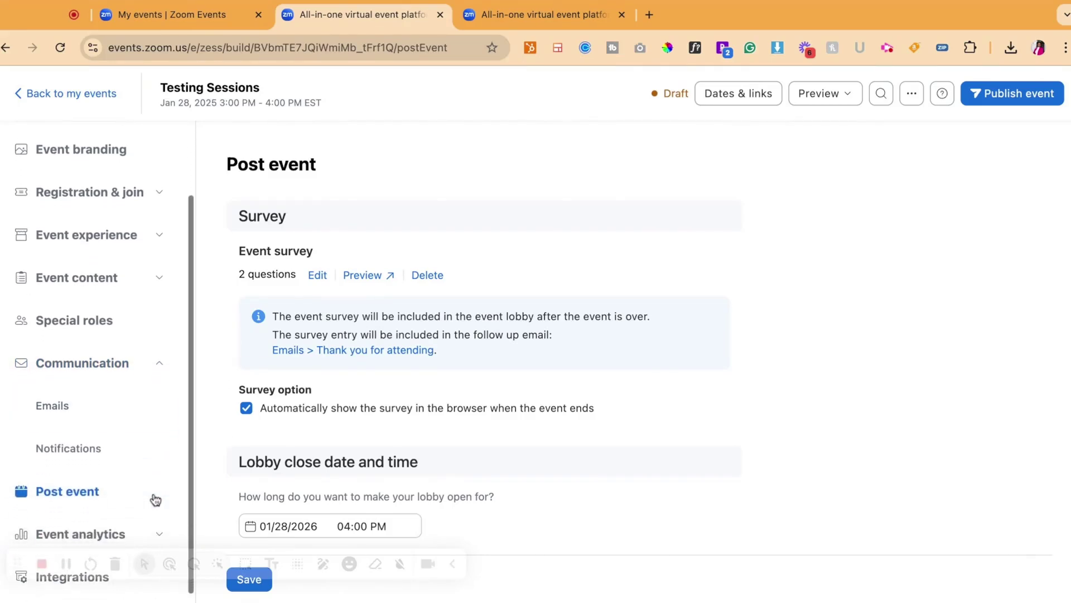
{"action": "left_click", "coordinate": [63, 418]}
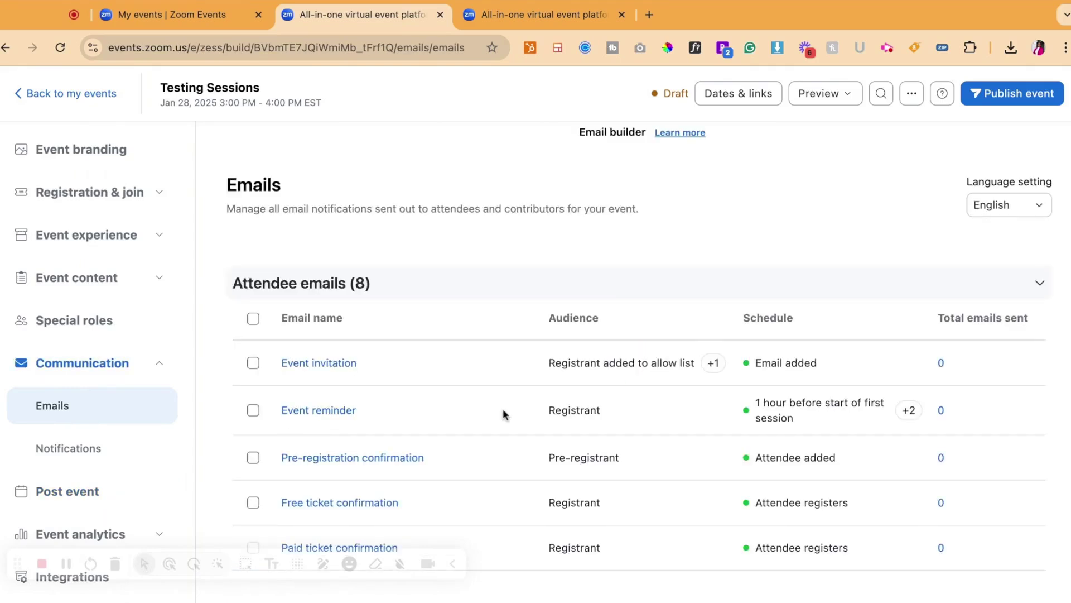
Check the schedule of the "Thank you for attending" attendee email and open that email in the email builder.
{"action": "scroll", "coordinate": [502, 414], "scroll_direction": "down", "scroll_amount": 4}
{"action": "scroll", "coordinate": [504, 414], "scroll_direction": "down", "scroll_amount": 2}
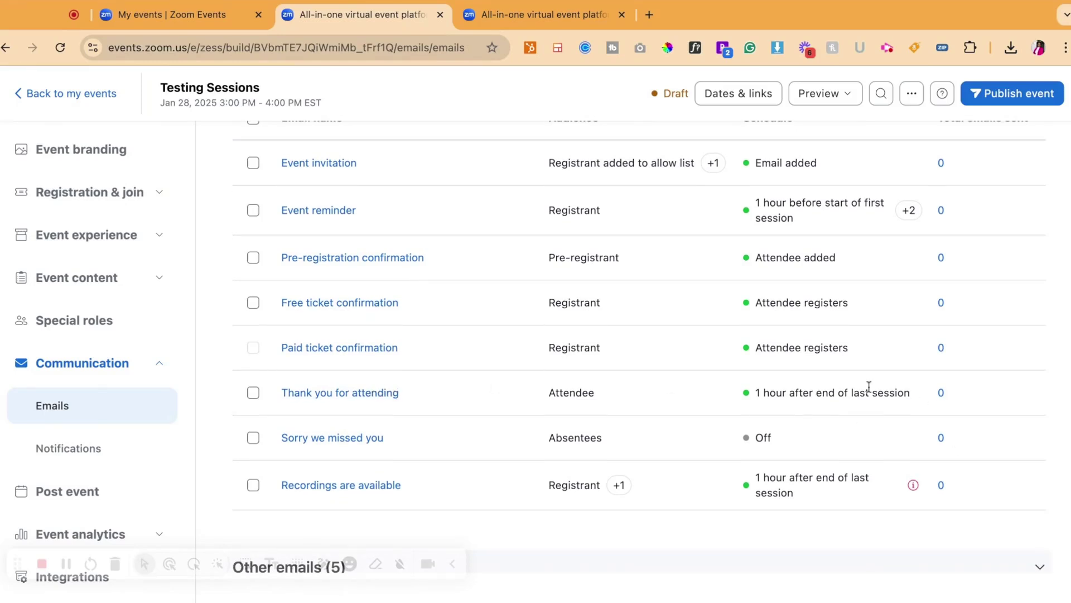
{"action": "left_click_drag", "start_coordinate": [837, 393], "coordinate": [911, 393]}
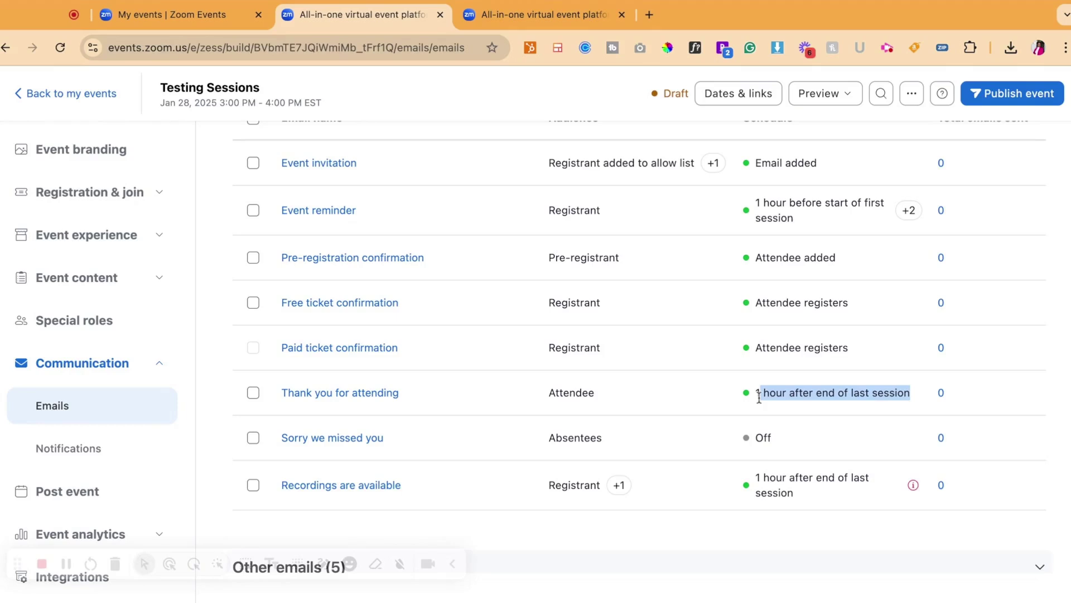
{"action": "left_click", "coordinate": [382, 400]}
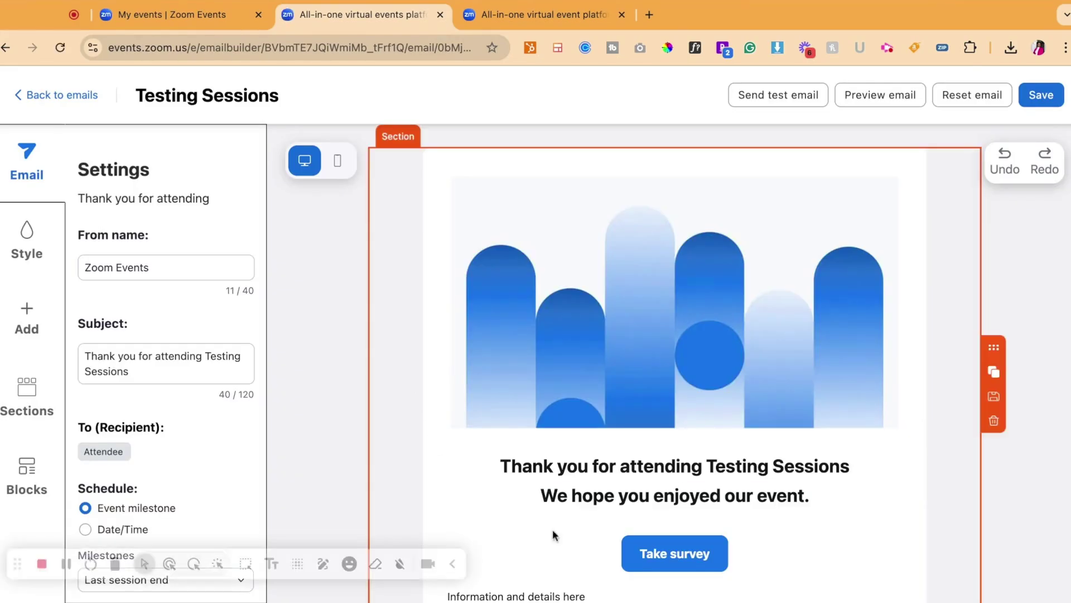
Set the email's survey button text to "Survey Now" and its round corner radius to 15px.
{"action": "scroll", "coordinate": [641, 536], "scroll_direction": "down", "scroll_amount": 2}
{"action": "left_click", "coordinate": [664, 491]}
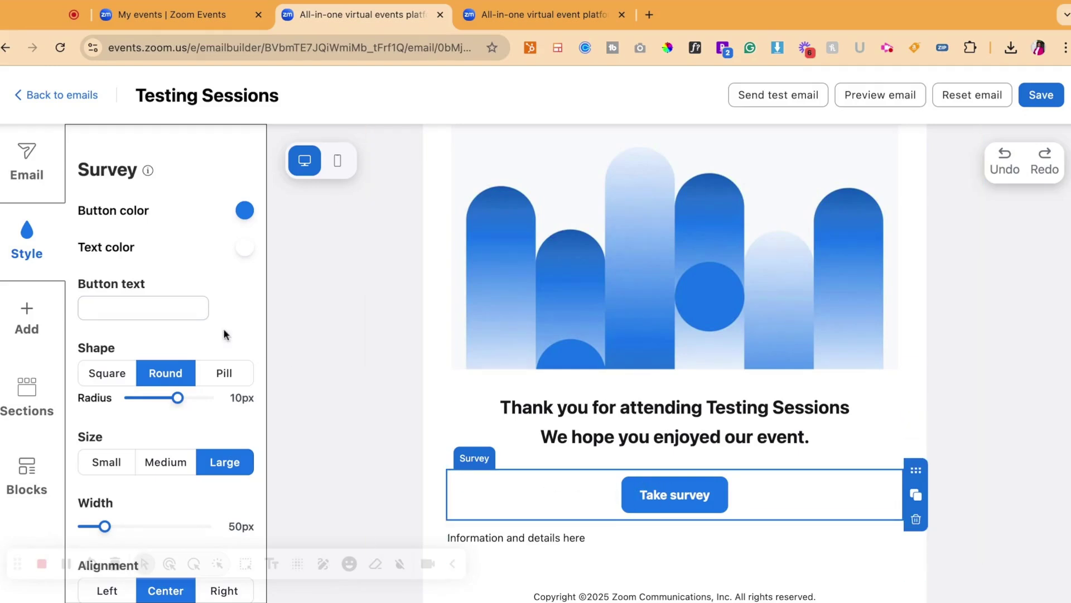
{"action": "left_click", "coordinate": [160, 299]}
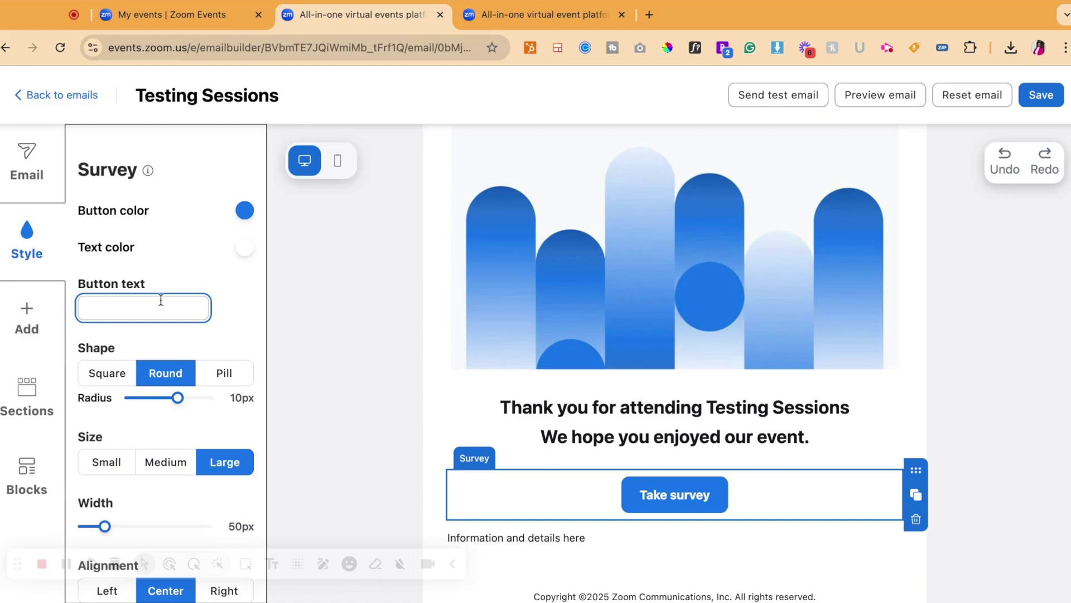
{"action": "left_click", "coordinate": [179, 339]}
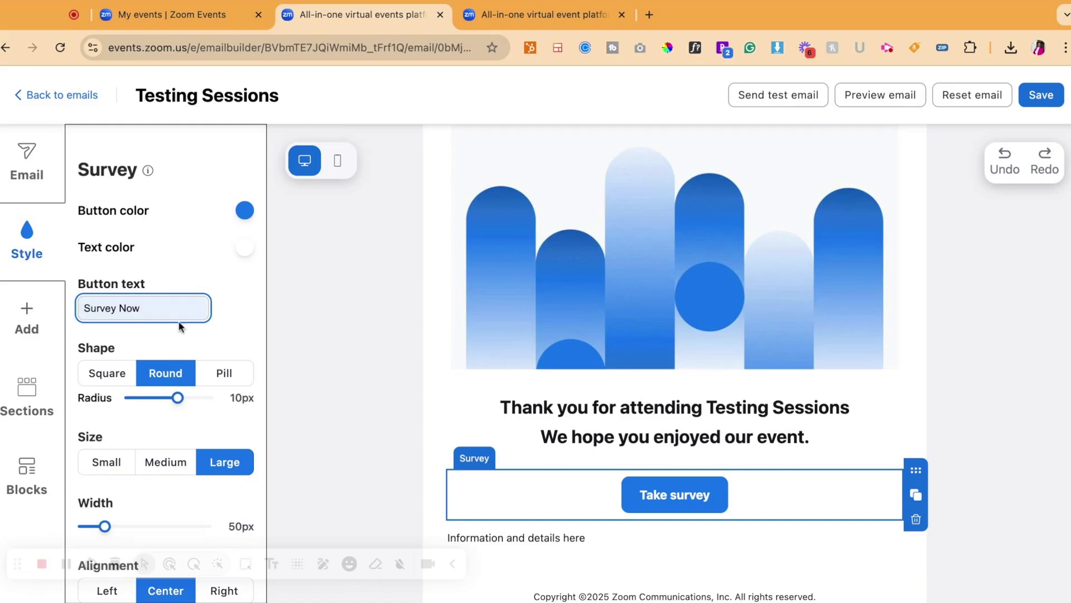
{"action": "left_click", "coordinate": [234, 325]}
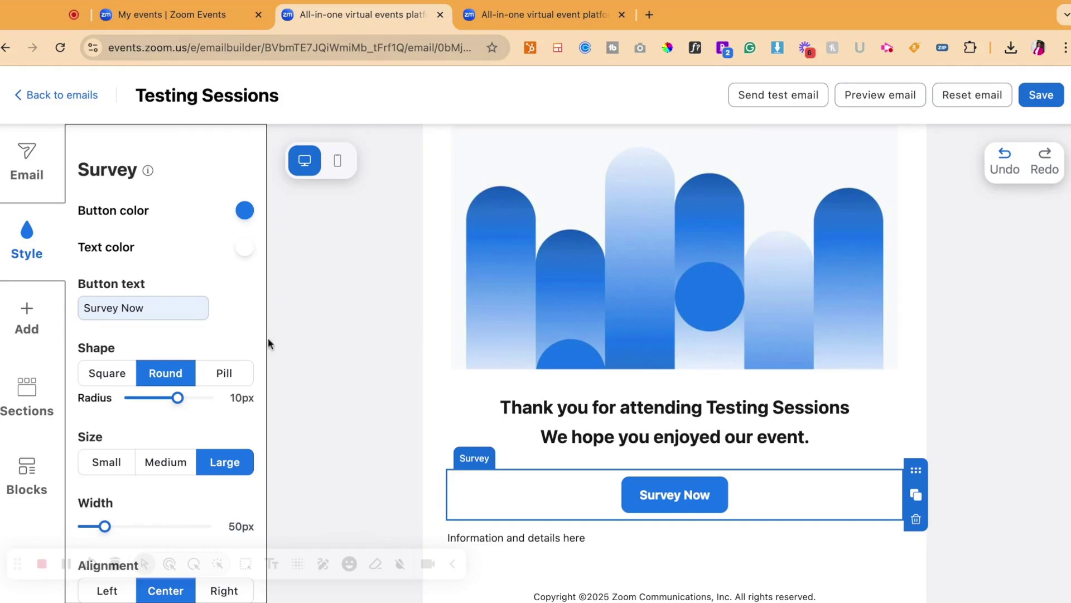
{"action": "scroll", "coordinate": [212, 423], "scroll_direction": "down", "scroll_amount": 1}
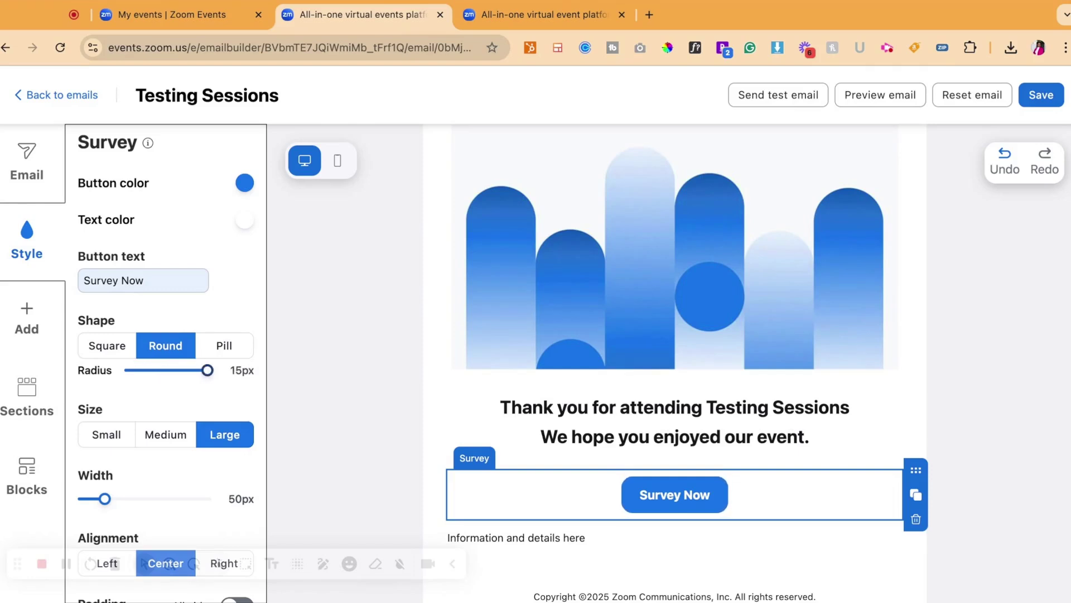
Try the Medium and Small sizes for the survey button, set it back to Large, and look over the alignment and padding settings.
{"action": "left_click", "coordinate": [162, 433]}
{"action": "left_click", "coordinate": [101, 435]}
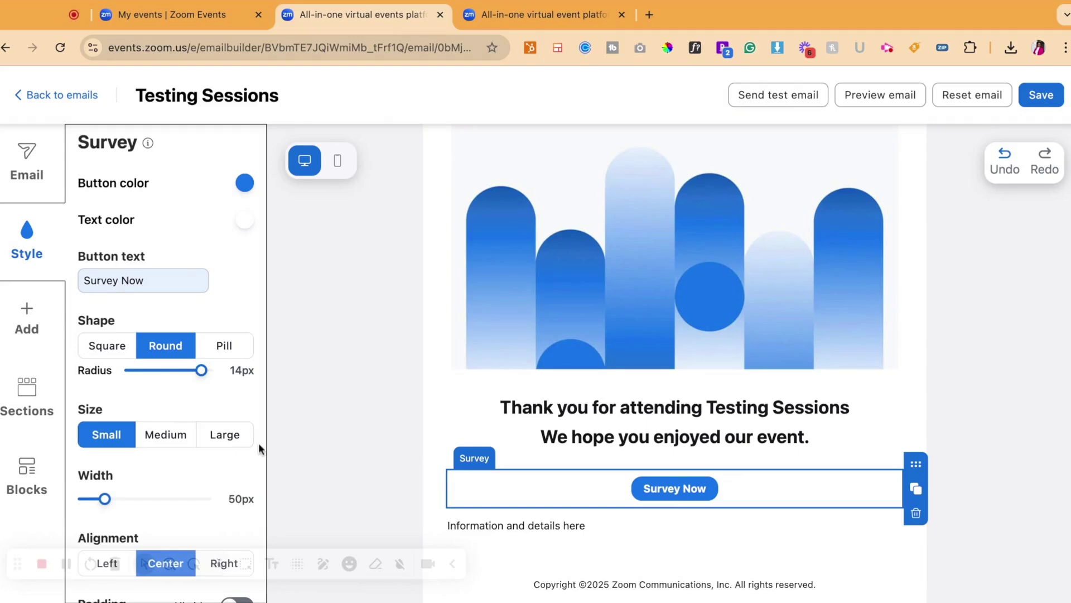
{"action": "left_click", "coordinate": [223, 441]}
{"action": "scroll", "coordinate": [112, 257], "scroll_direction": "down", "scroll_amount": 5}
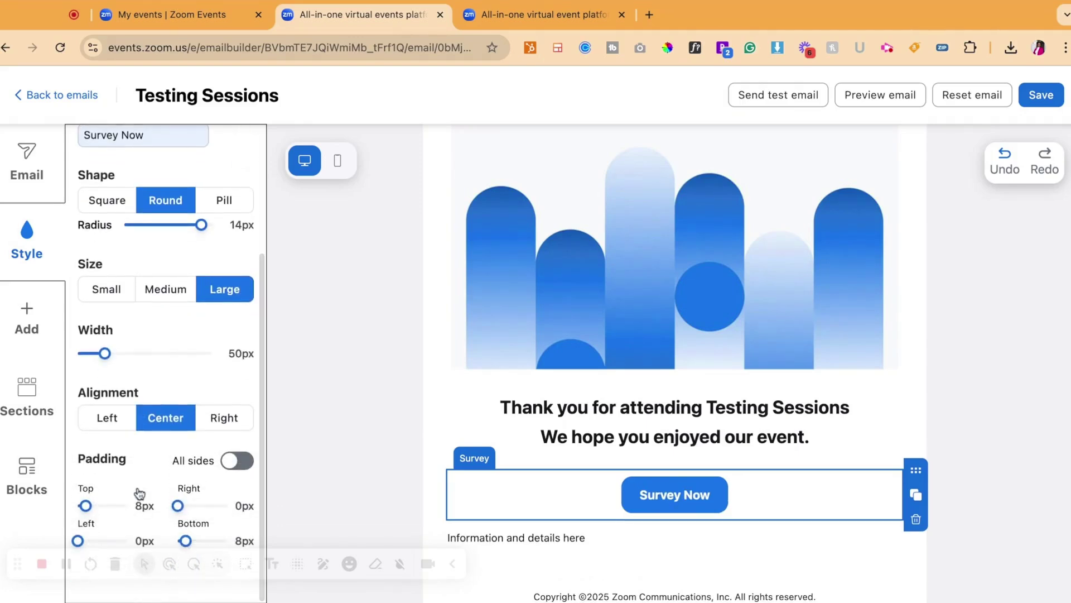
{"action": "scroll", "coordinate": [142, 237], "scroll_direction": "up", "scroll_amount": 6}
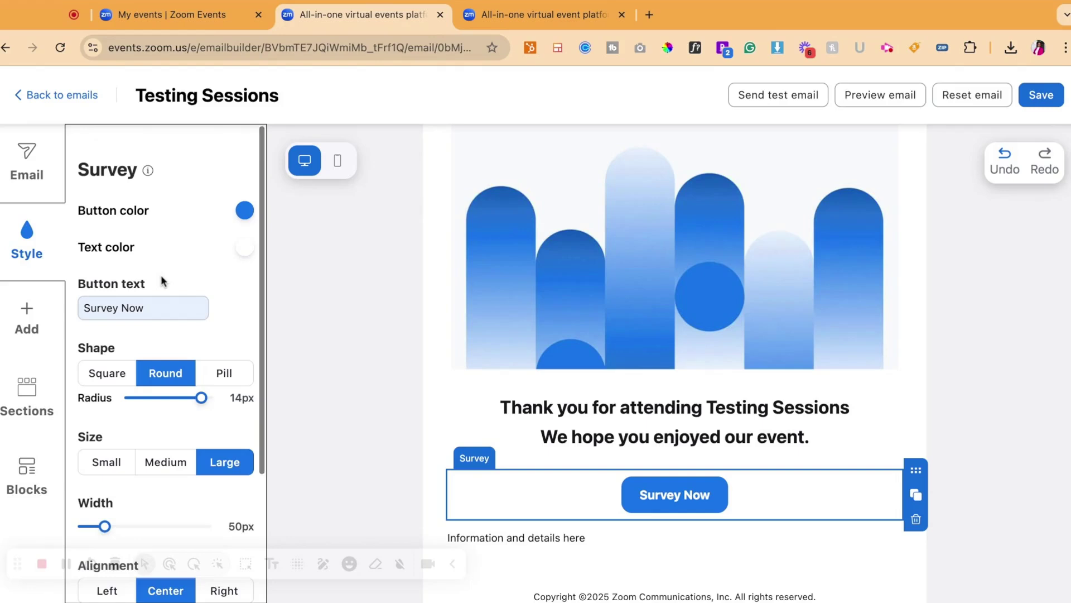
Try a different button color for the survey button, such as the pale grey E7EAF1, and discard the color change.
{"action": "left_click", "coordinate": [246, 210]}
{"action": "left_click_drag", "start_coordinate": [240, 268], "coordinate": [213, 273]}
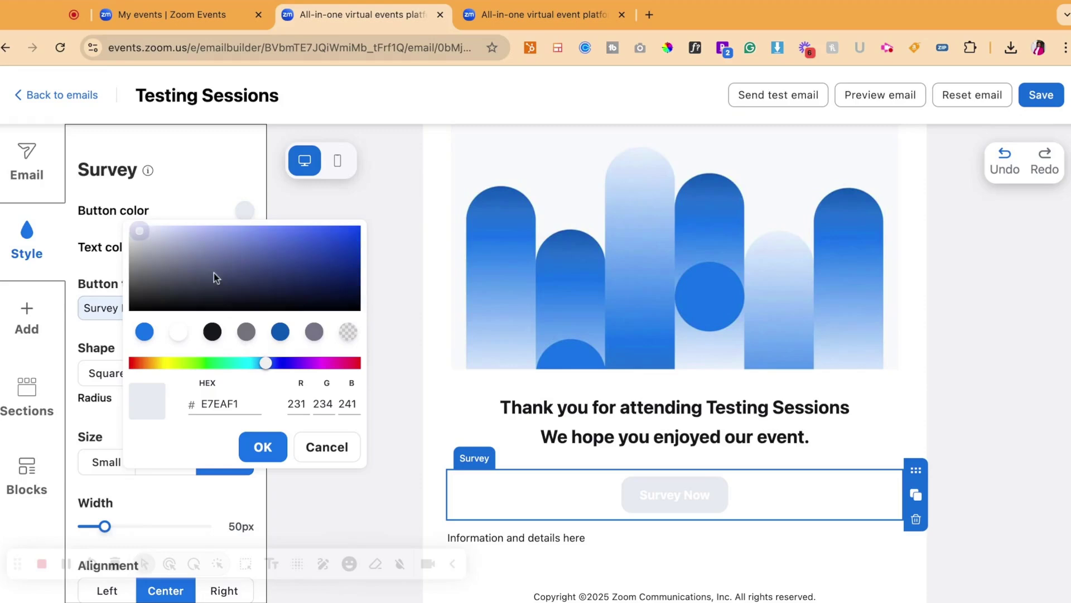
{"action": "left_click", "coordinate": [210, 185]}
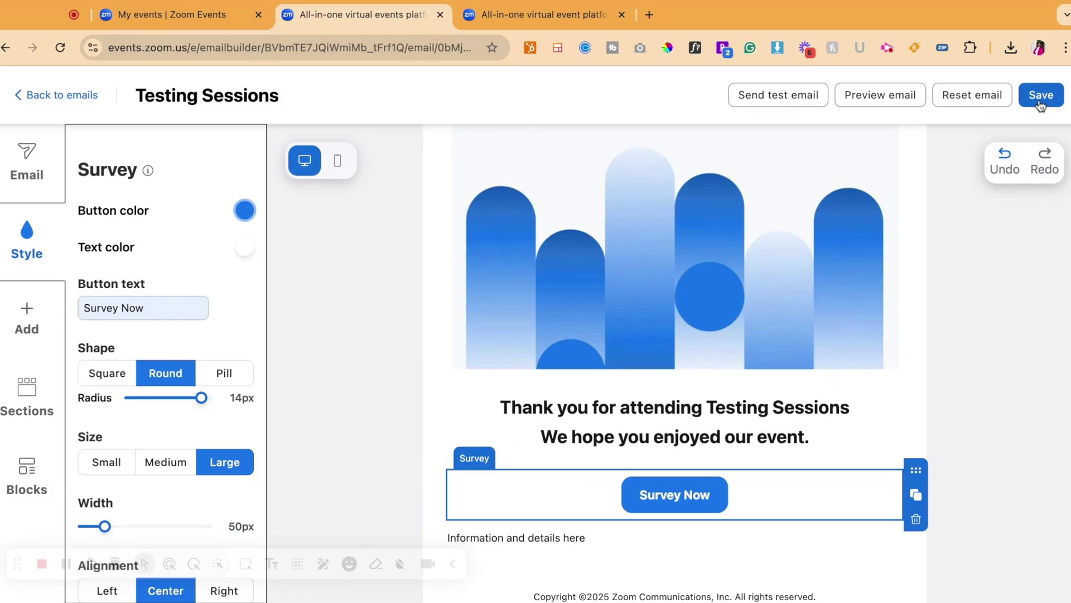
Save the thank-you email, bring up its test email form, and close the form without sending.
{"action": "left_click", "coordinate": [798, 97]}
{"action": "left_click", "coordinate": [667, 373]}
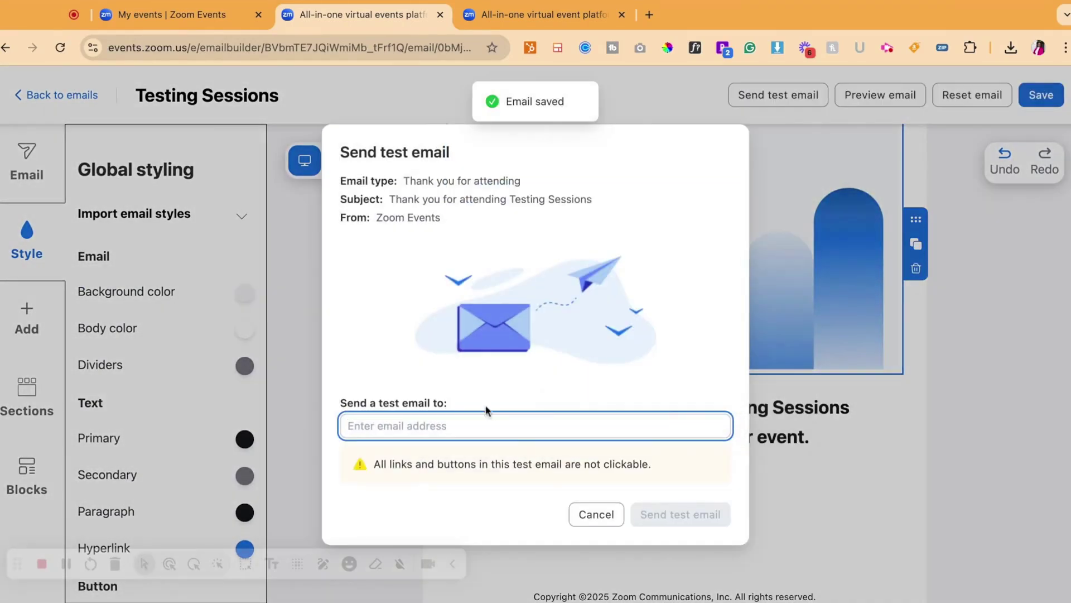
{"action": "left_click", "coordinate": [595, 521]}
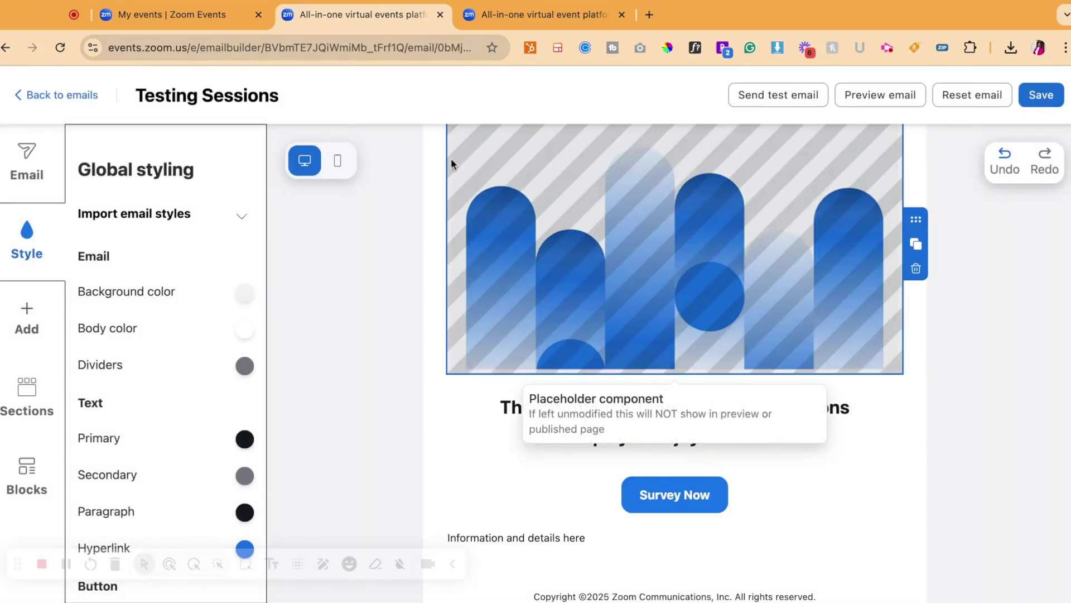
Return from the email builder to the event's Emails page and find the "Thank you for attending" entry among the attendee emails.
{"action": "left_click", "coordinate": [51, 97]}
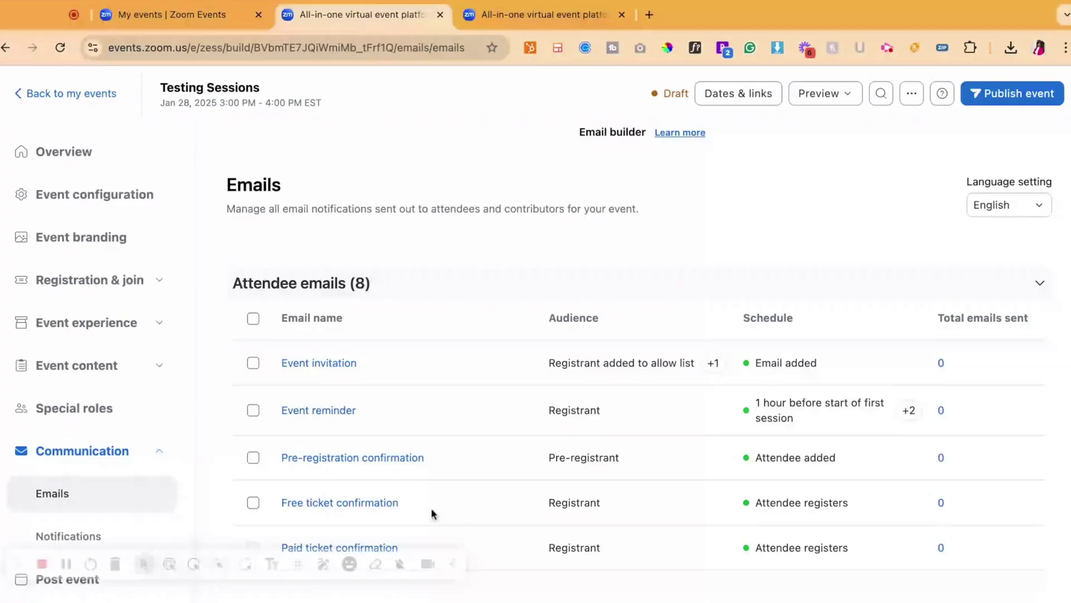
{"action": "scroll", "coordinate": [407, 464], "scroll_direction": "down", "scroll_amount": 2}
{"action": "scroll", "coordinate": [407, 465], "scroll_direction": "down", "scroll_amount": 2}
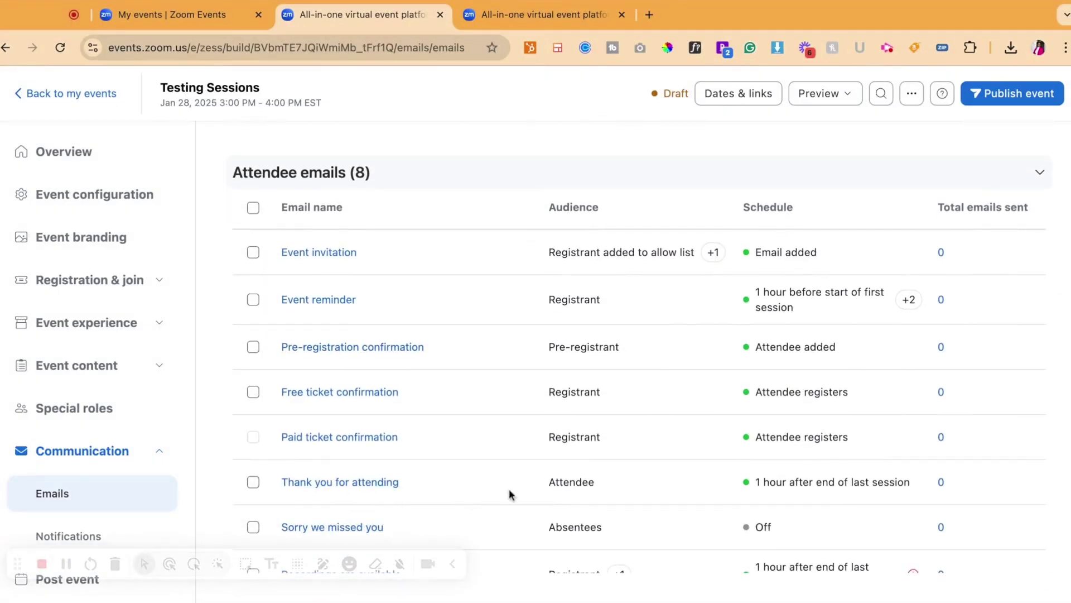